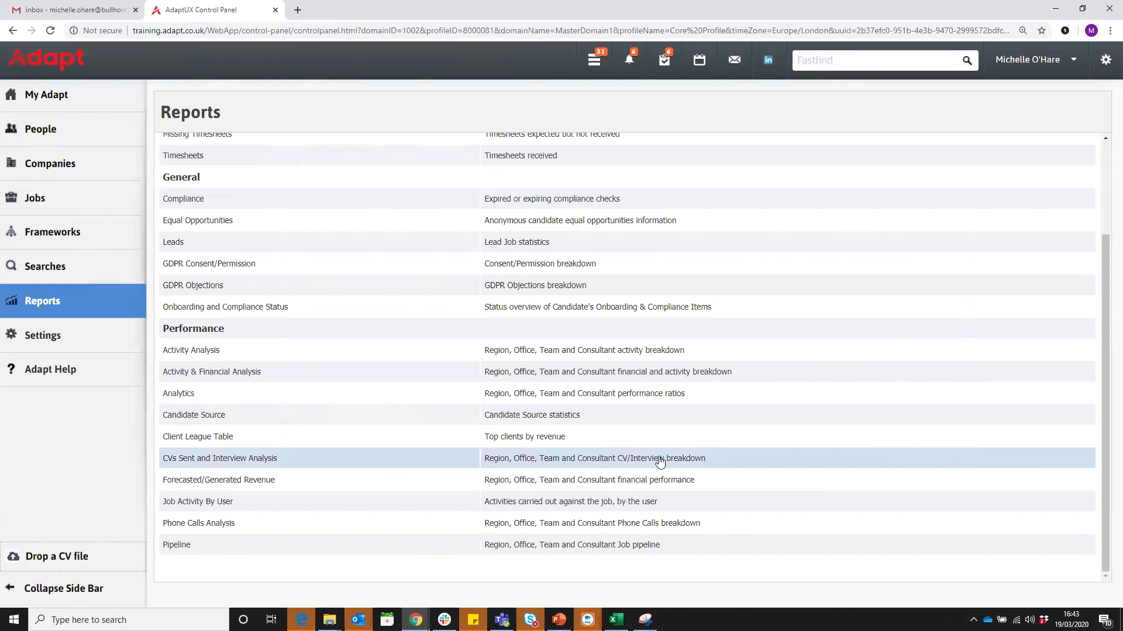
Open the CVs Sent and Interview Analysis options enlarged, keeping Owner of Progress Record ownership.
left_click(264, 461)
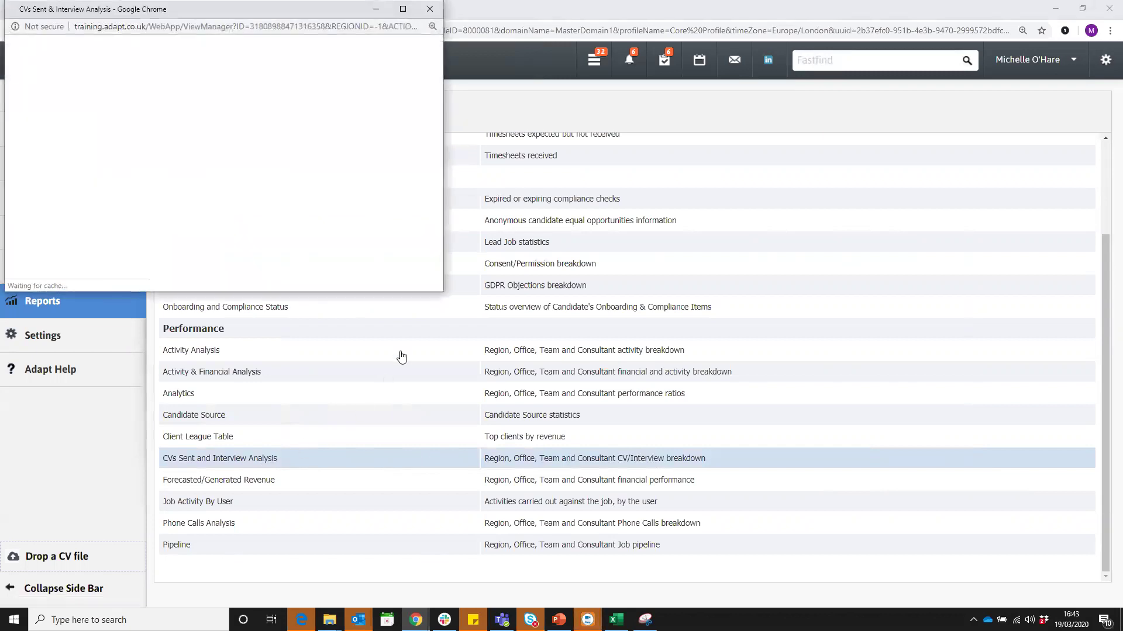
left_click_drag(444, 294, 714, 448)
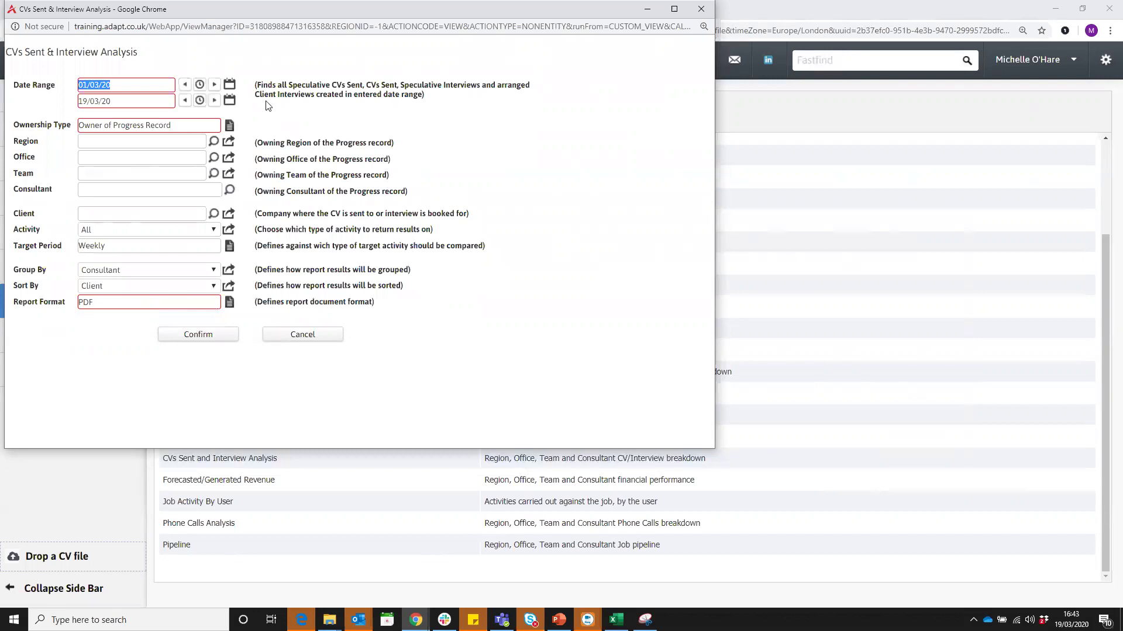
left_click(229, 130)
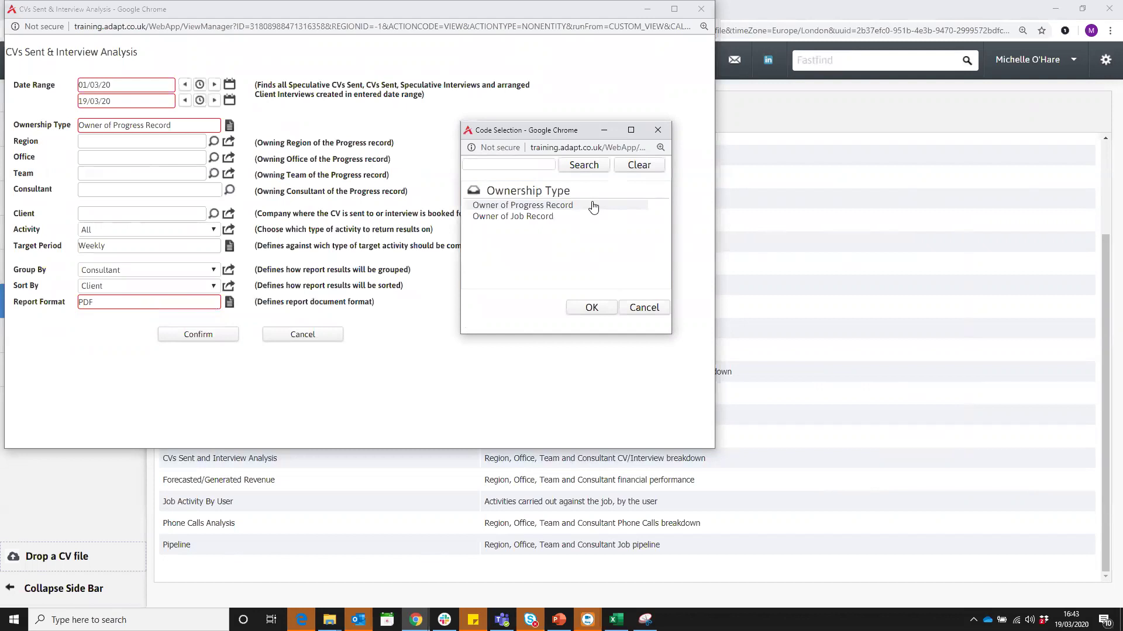
double_click(538, 206)
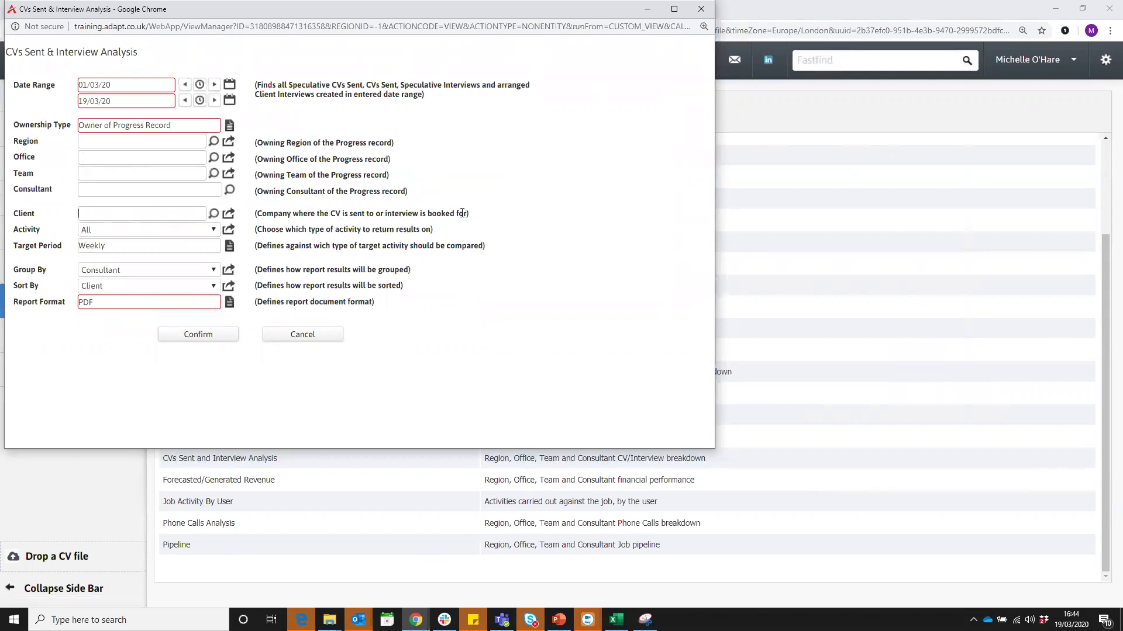
Keep All activities and the Weekly target period.
left_click(164, 230)
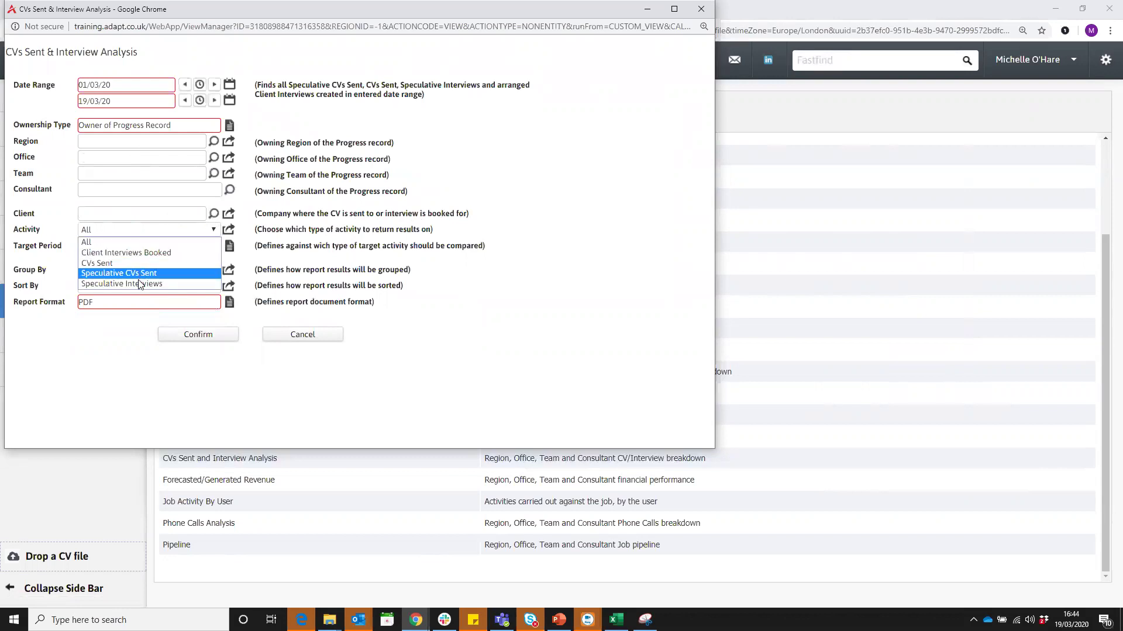
left_click(136, 243)
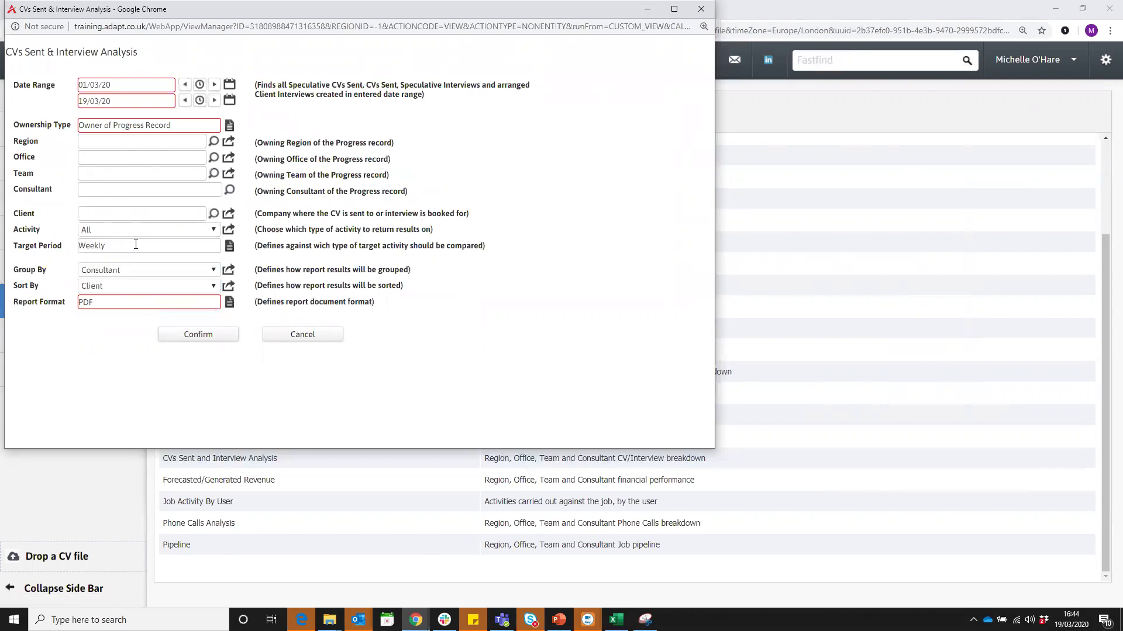
left_click(203, 249)
left_click(229, 246)
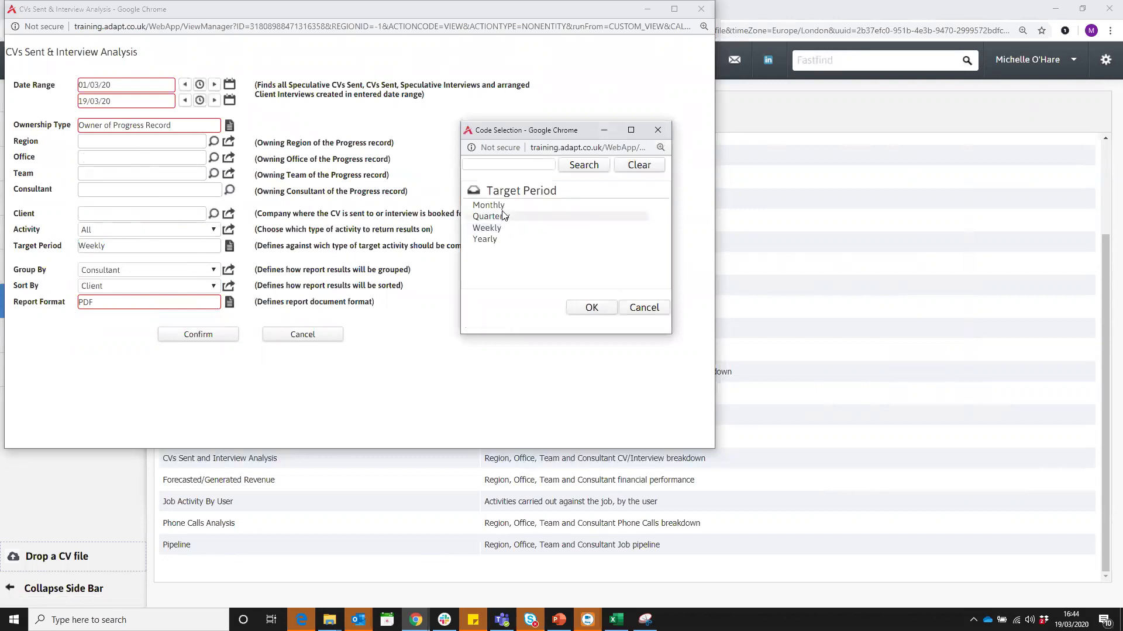
left_click(655, 131)
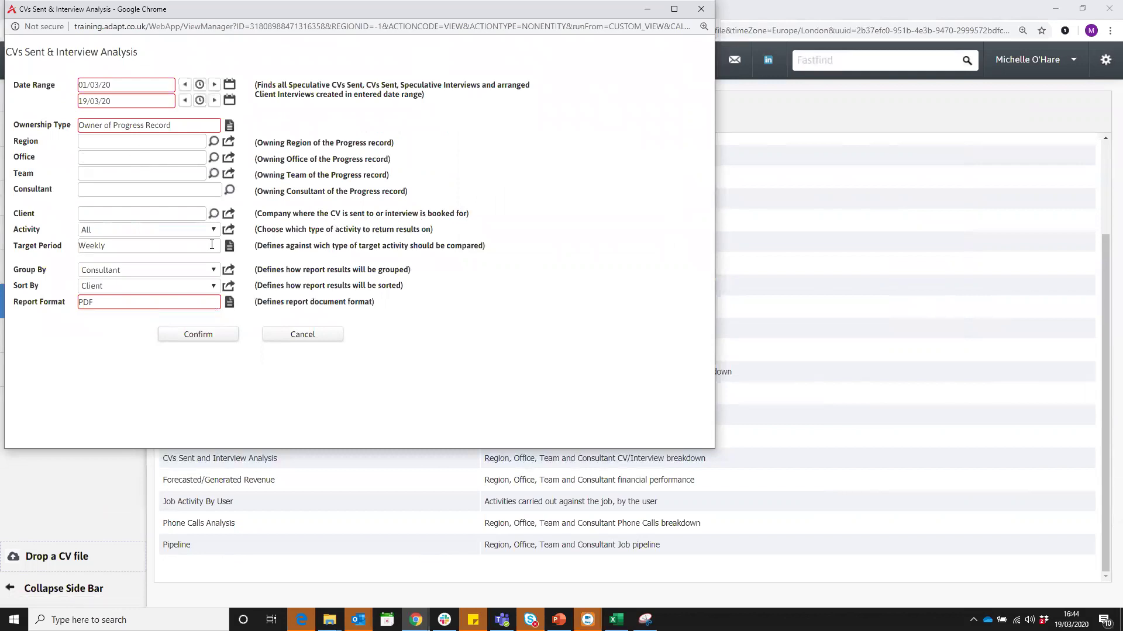
Keep results grouped by Consultant and sorted by Client.
left_click(168, 273)
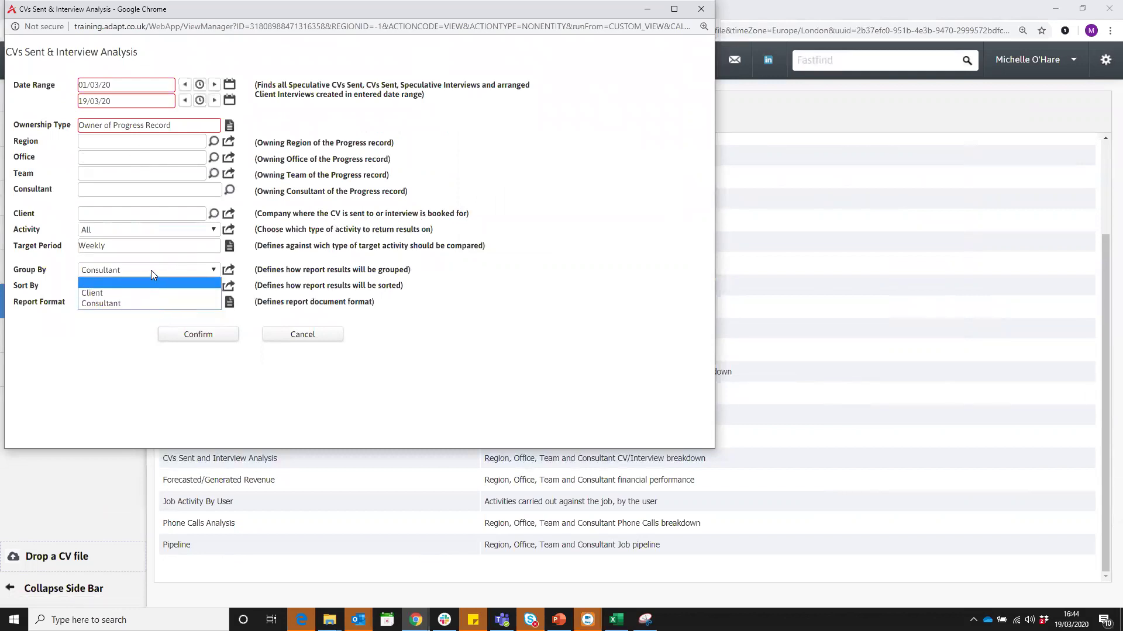
left_click(151, 270)
left_click(150, 286)
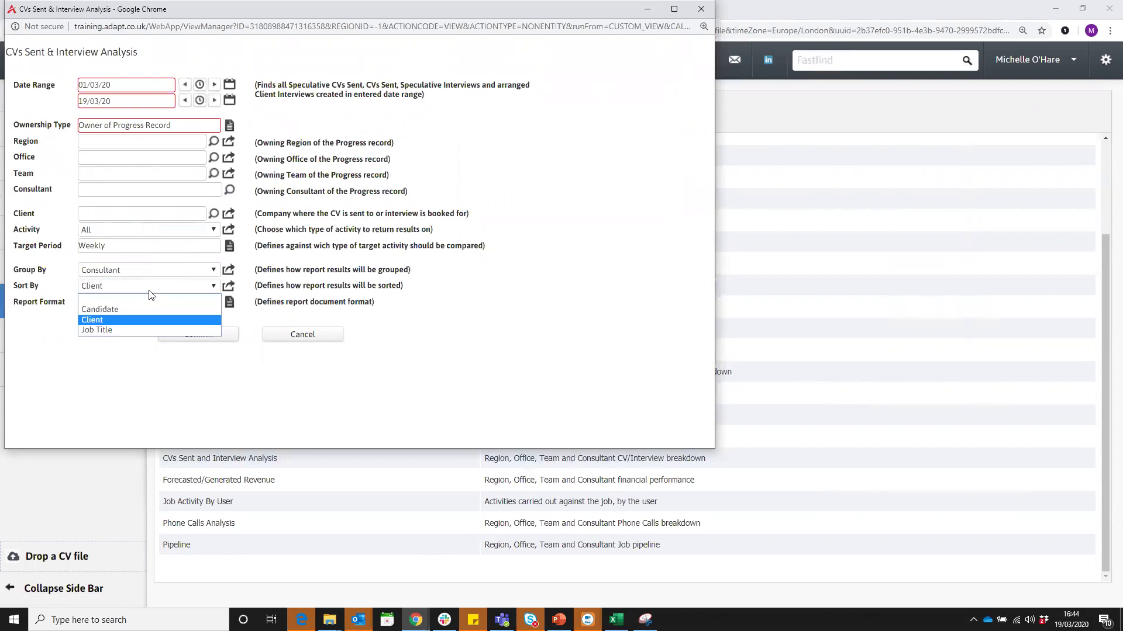
left_click(133, 321)
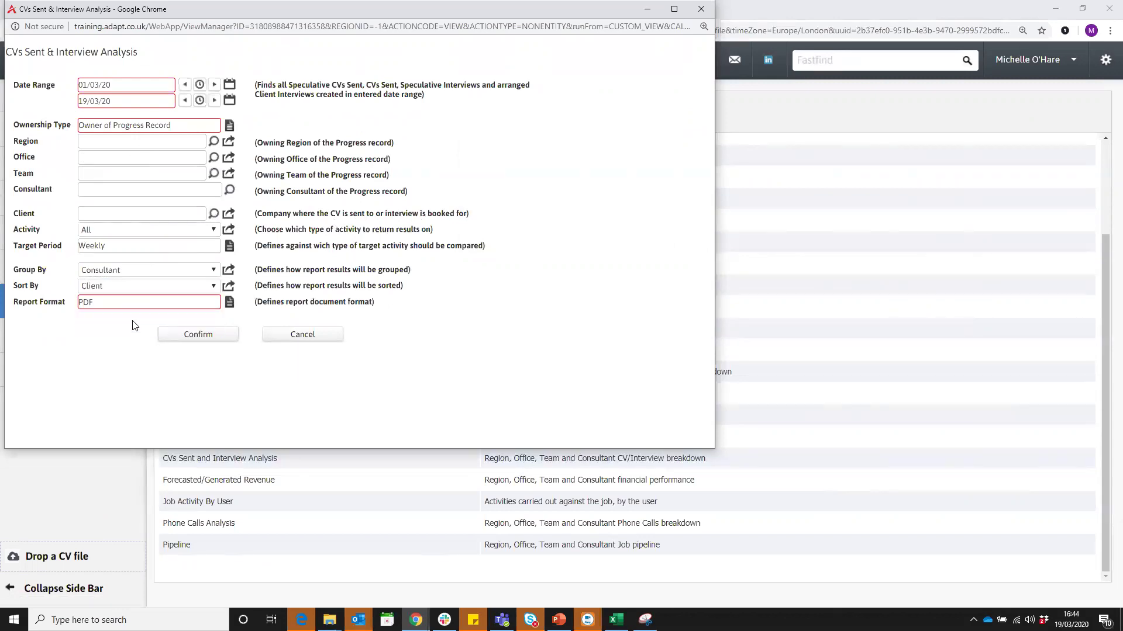
Leave PDF as the report format and generate the report.
left_click(114, 245)
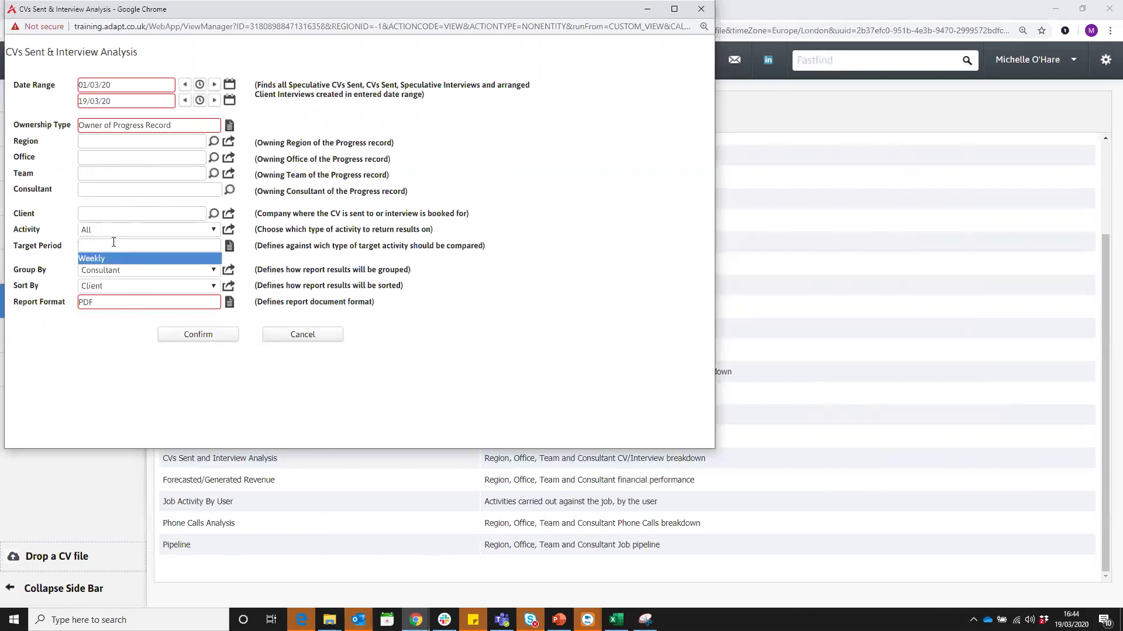
left_click(61, 263)
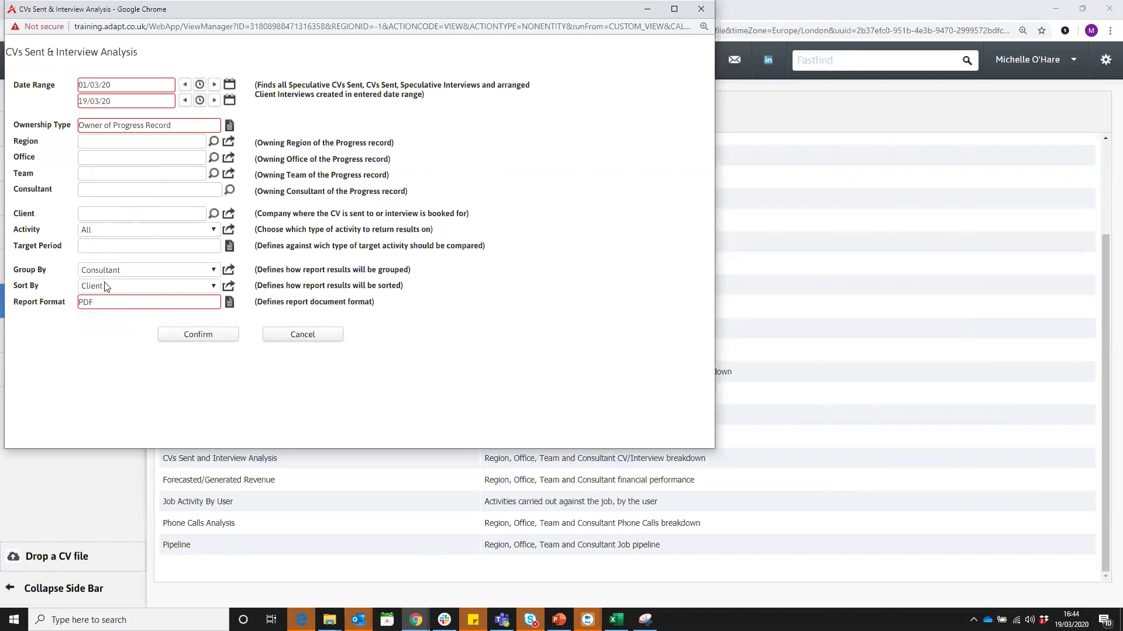
left_click(102, 300)
left_click(196, 335)
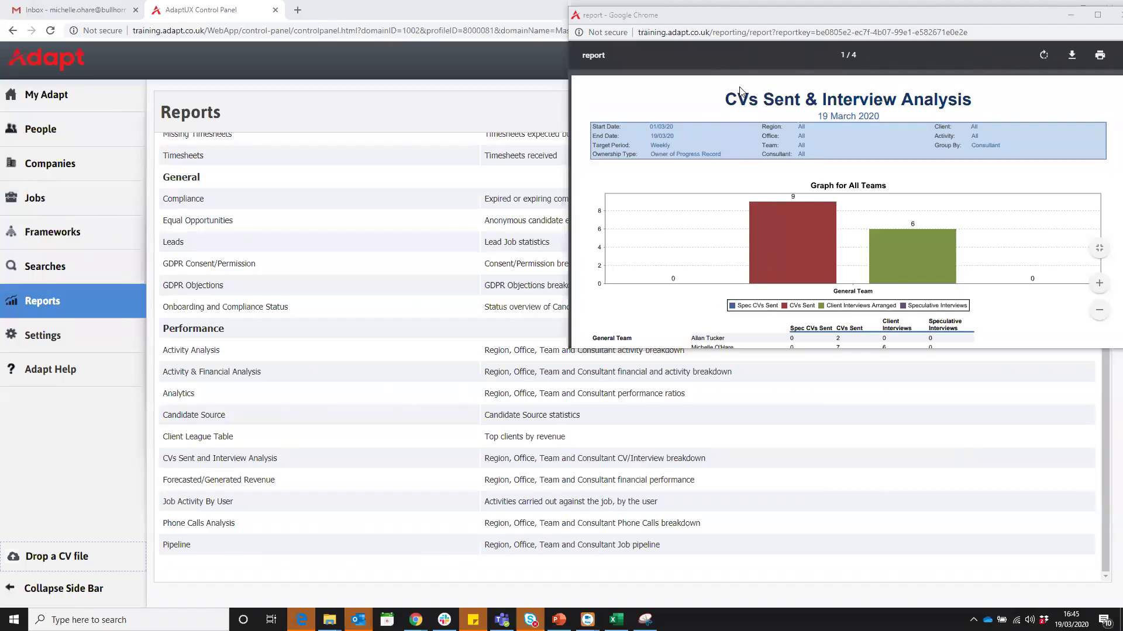
Maximize the report window and zoom the page in three levels.
left_click(1097, 15)
left_click(1084, 542)
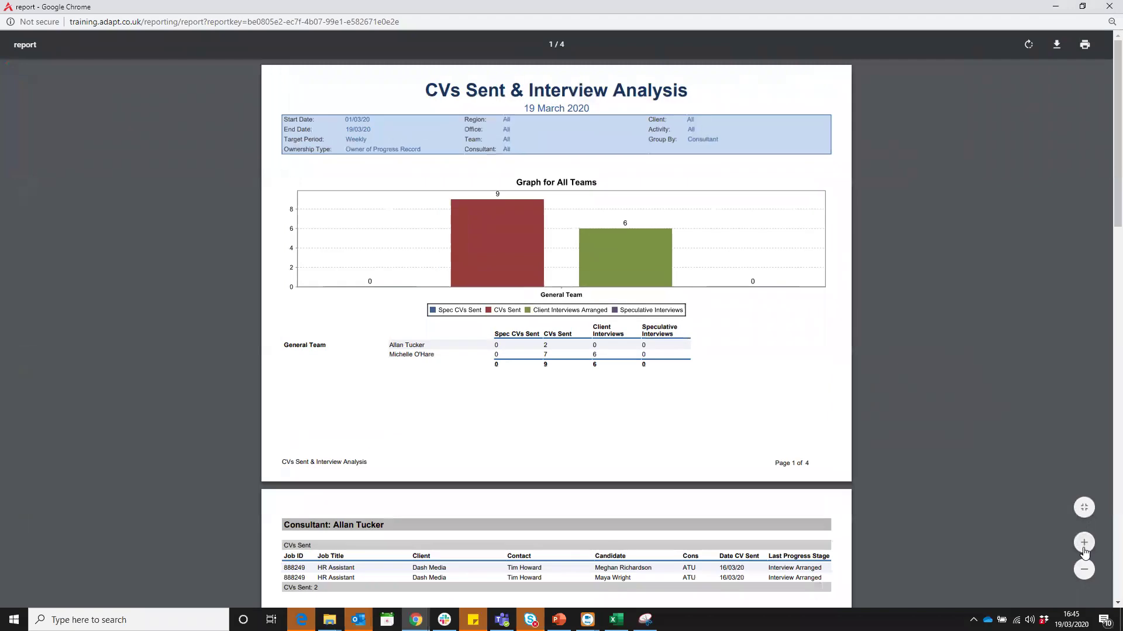
left_click(1083, 542)
left_click(1083, 543)
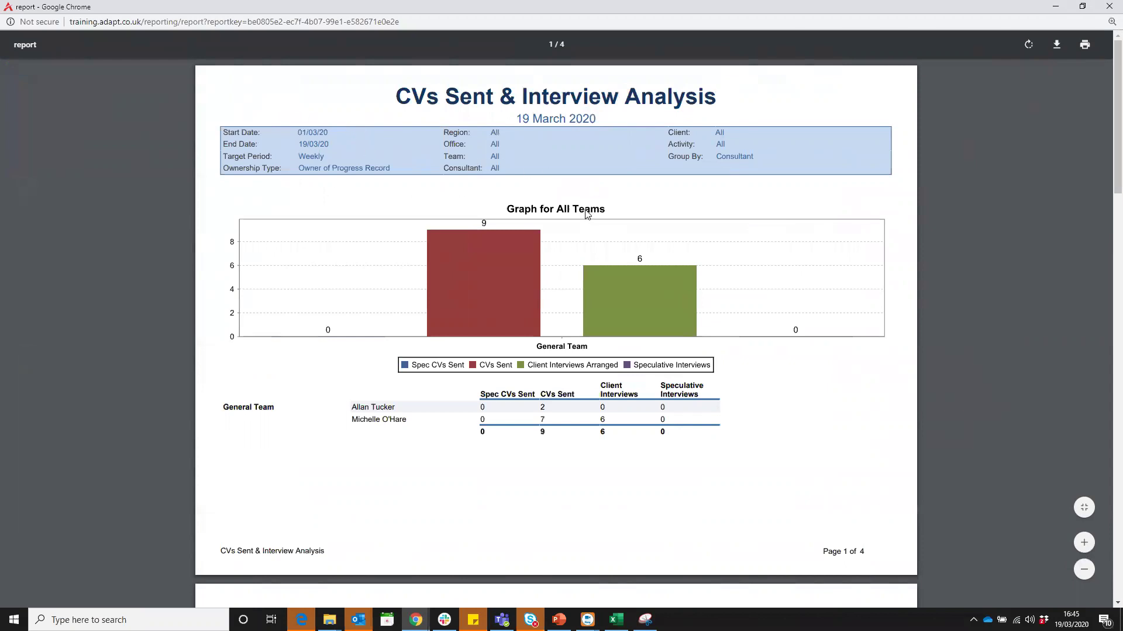
Scroll through page 1's team graph and totals of 9 CVs sent and 6 interviews.
scroll(578, 210, "down", 1)
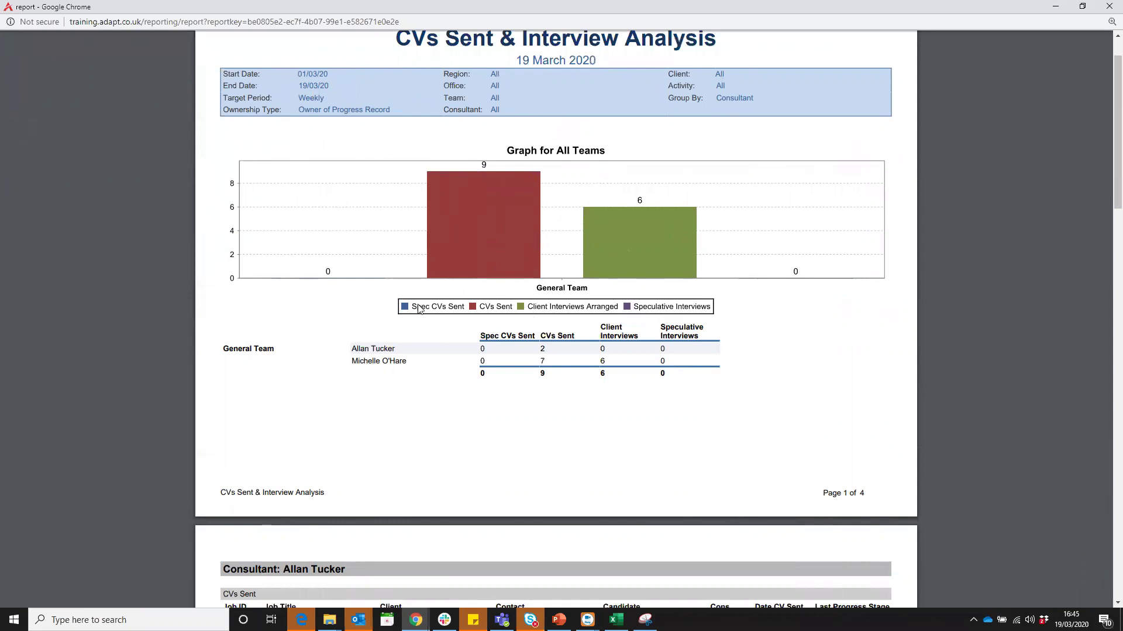
scroll(444, 345, "down", 2)
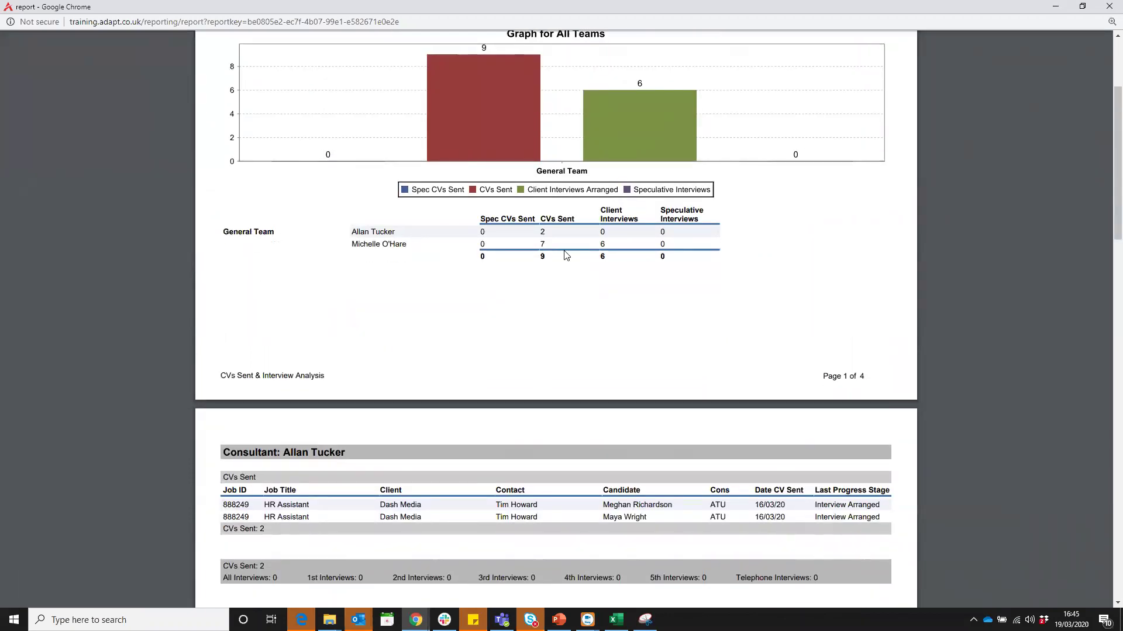
scroll(582, 281, "up", 1)
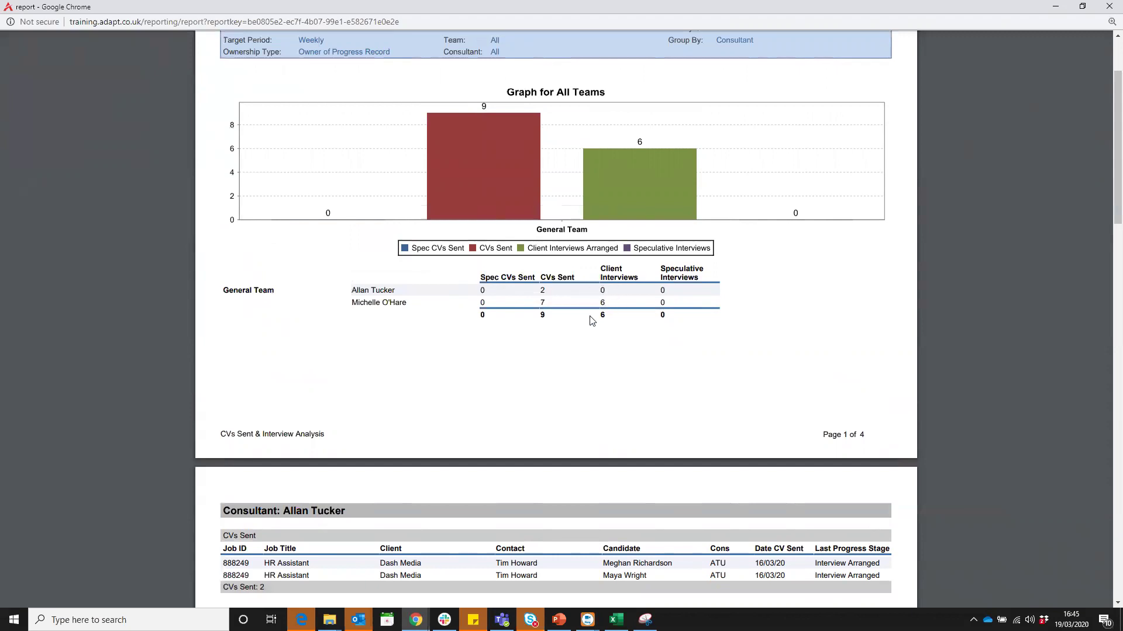
scroll(456, 313, "down", 3)
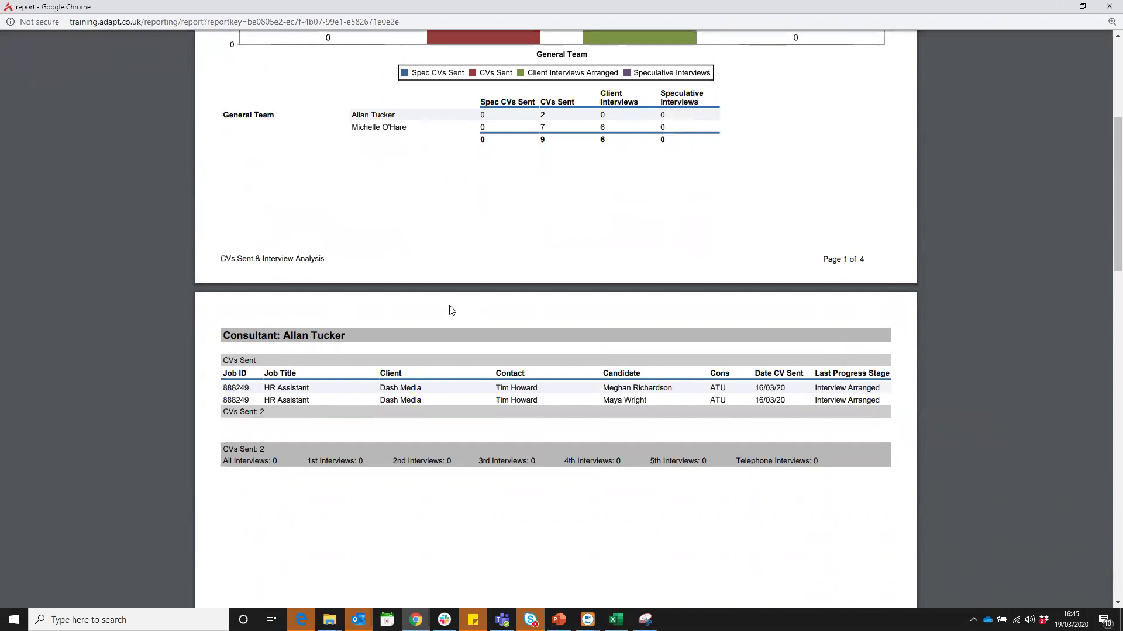
Scroll through both consultants' CV and interview tables to the closing Report Summary.
scroll(452, 309, "down", 2)
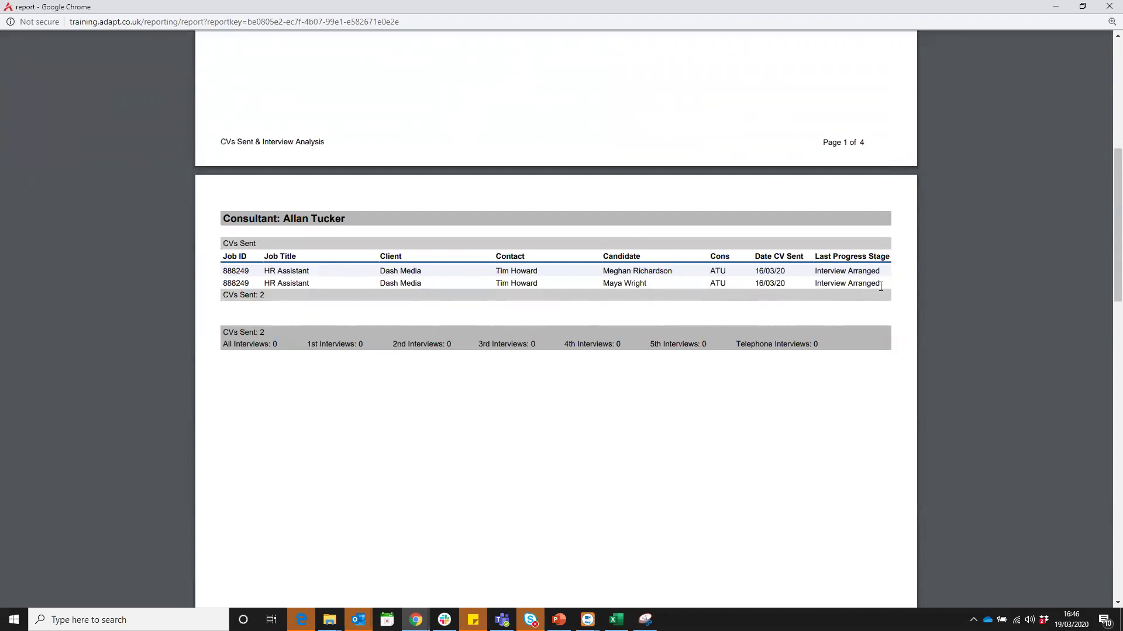
scroll(533, 364, "down", 1)
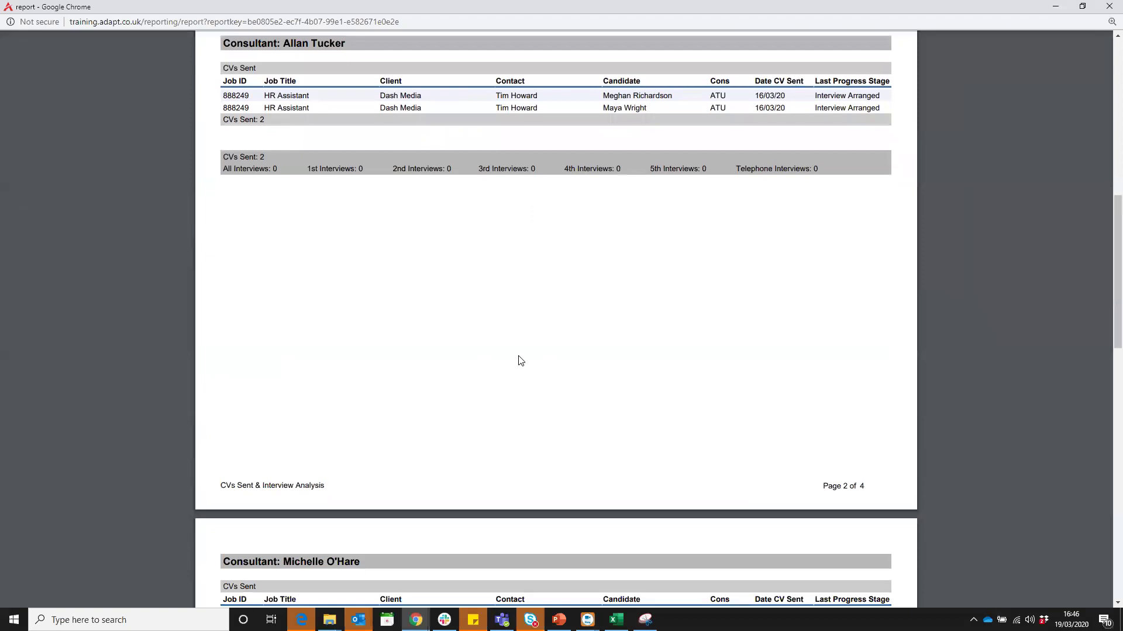
scroll(520, 360, "down", 4)
scroll(354, 339, "down", 2)
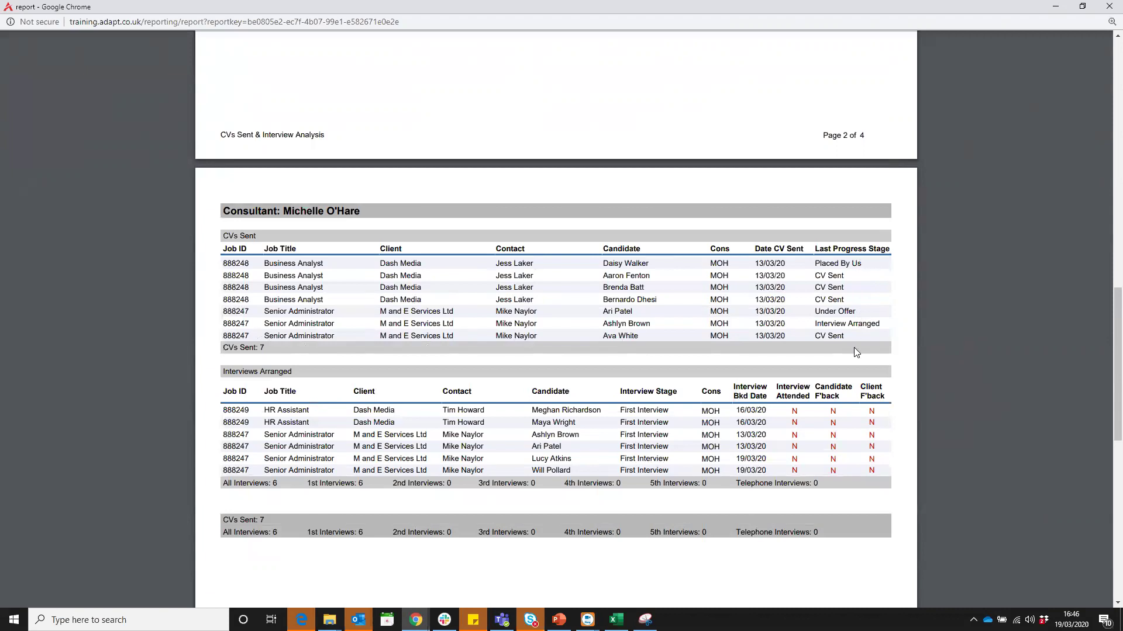
scroll(445, 304, "down", 2)
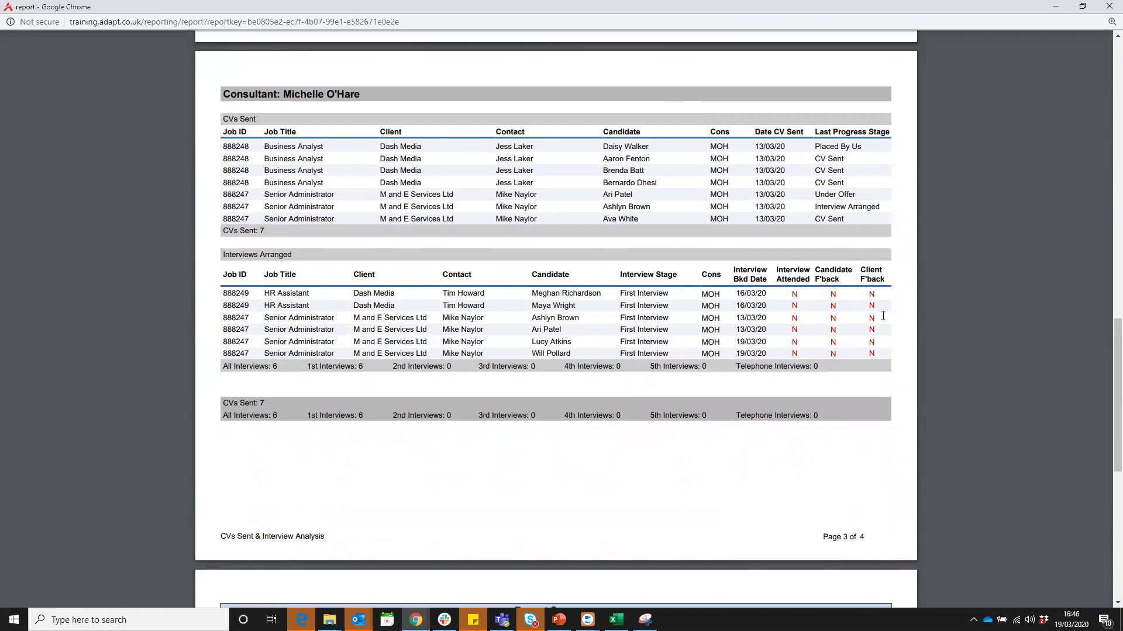
scroll(689, 333, "down", 1)
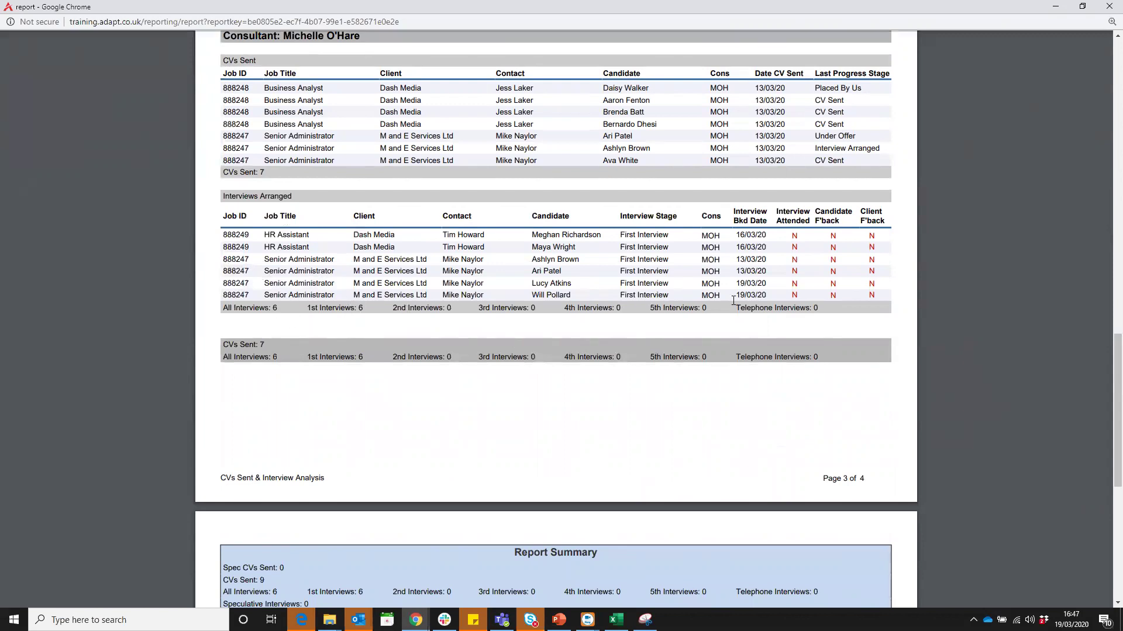
scroll(644, 293, "down", 3)
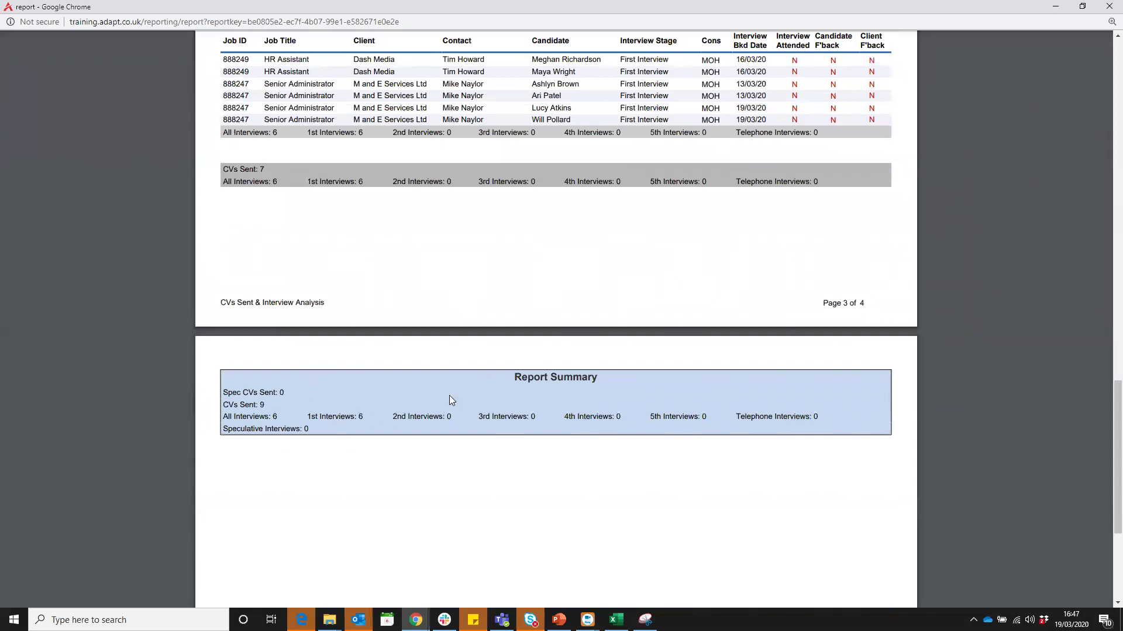
Scroll back to the top of page 1, then slightly down to the team totals table.
scroll(322, 401, "down", 4)
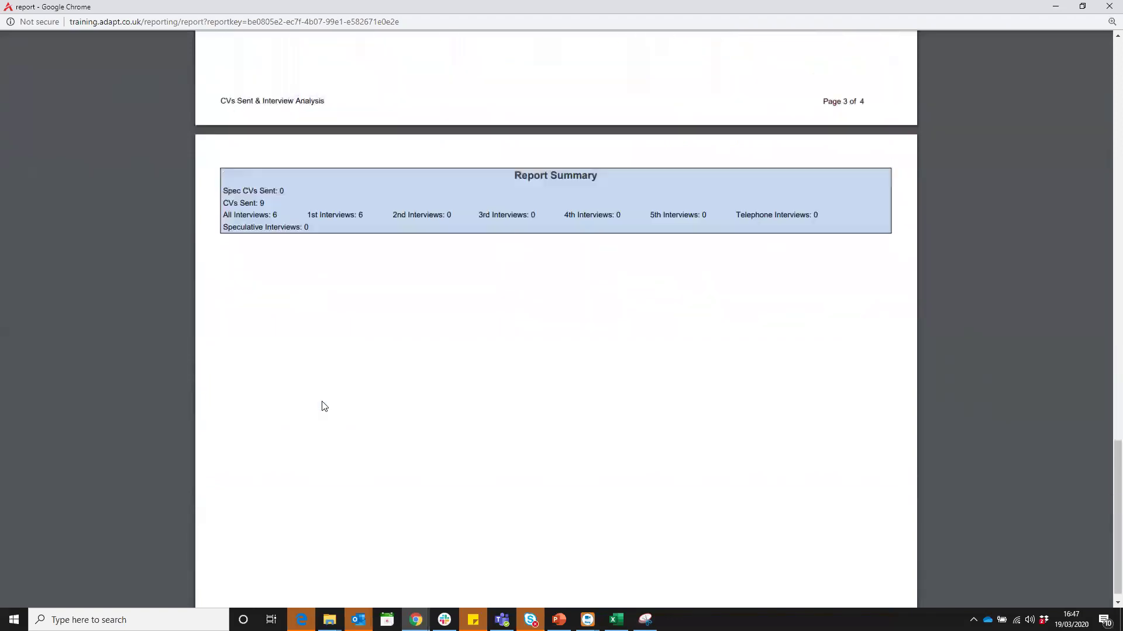
scroll(321, 402, "up", 10)
scroll(322, 401, "up", 15)
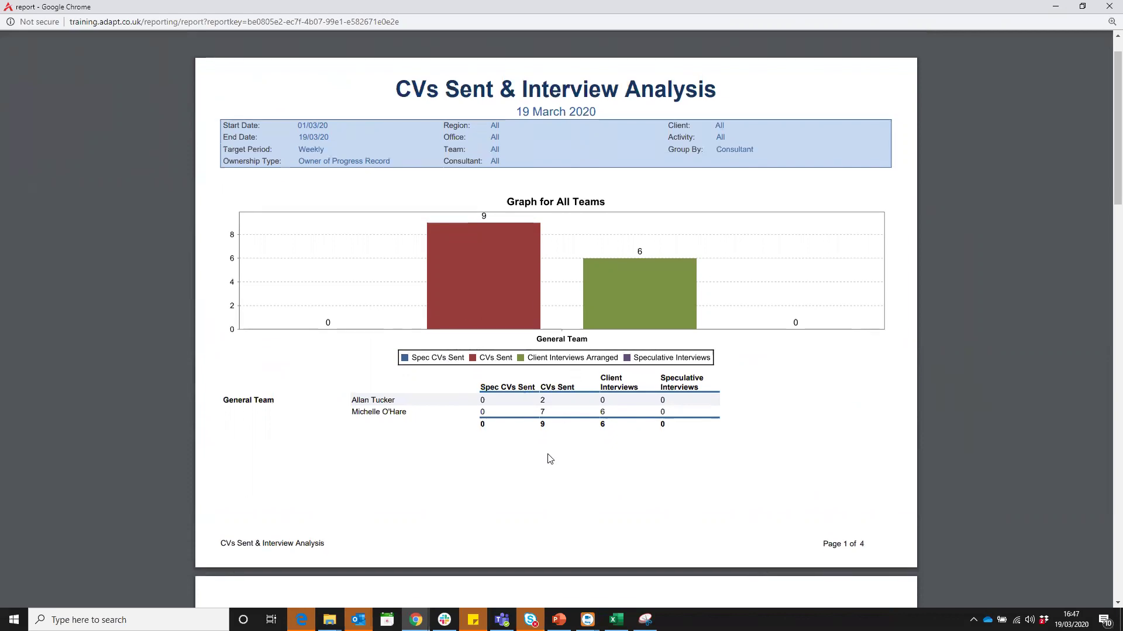
scroll(545, 448, "down", 5)
scroll(544, 448, "down", 4)
scroll(543, 448, "up", 6)
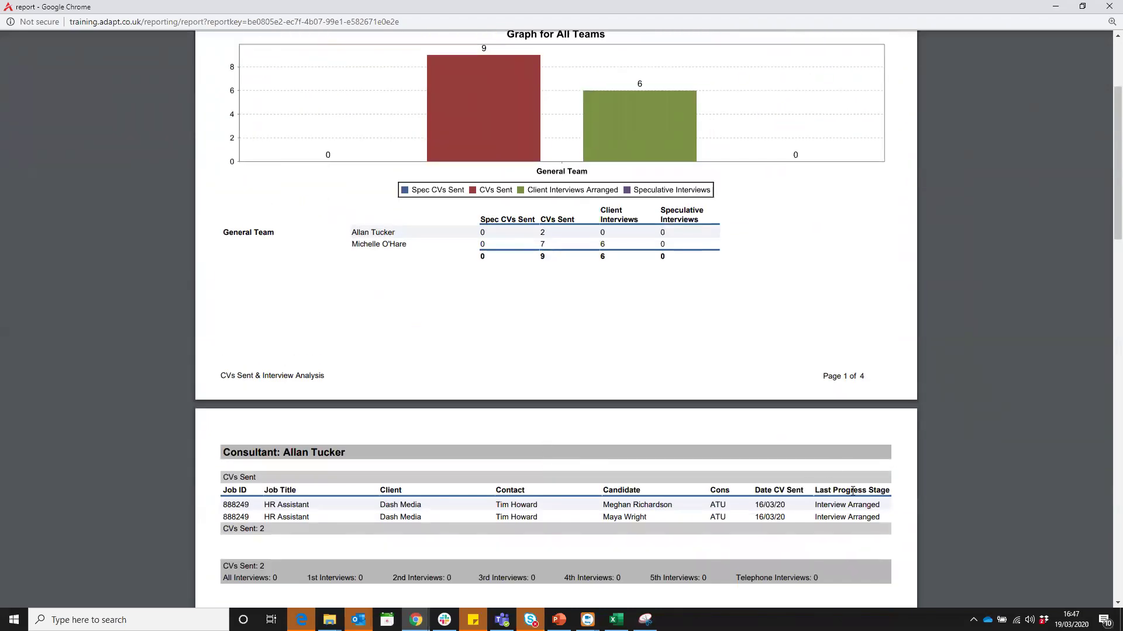